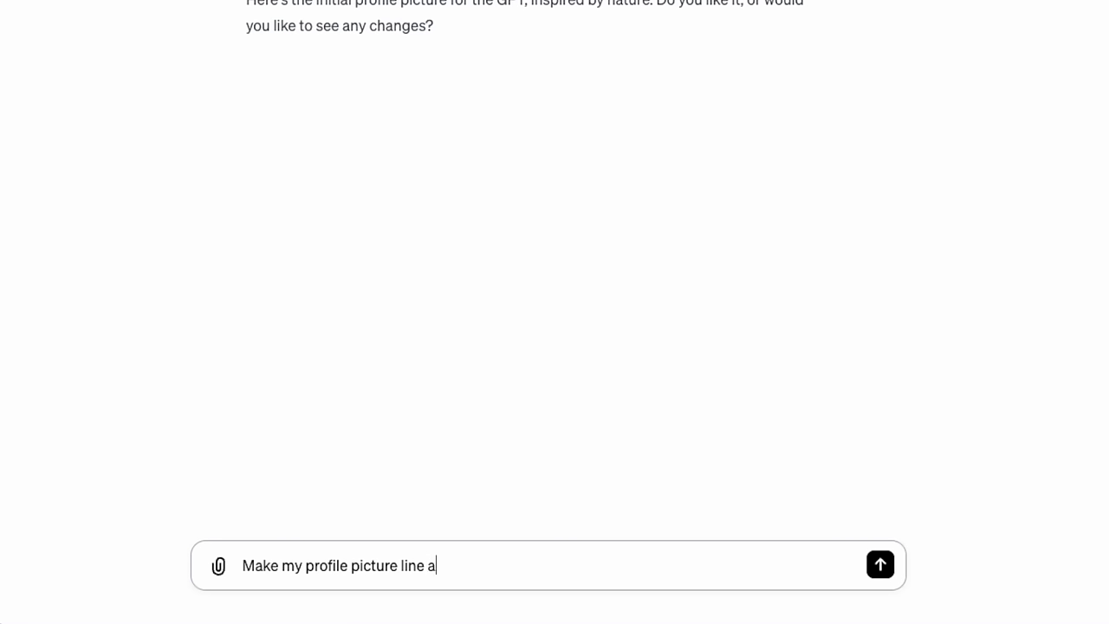
# Finish the message "Make my profile picture line art of a flower on a white background" for the GPT's profile picture
pyautogui.write('a flowr')
pyautogui.press('BackSpace')
pyautogui.write('er on')
pyautogui.press('BackSpace')
pyautogui.press('BackSpace')
pyautogui.write('on a white ba')
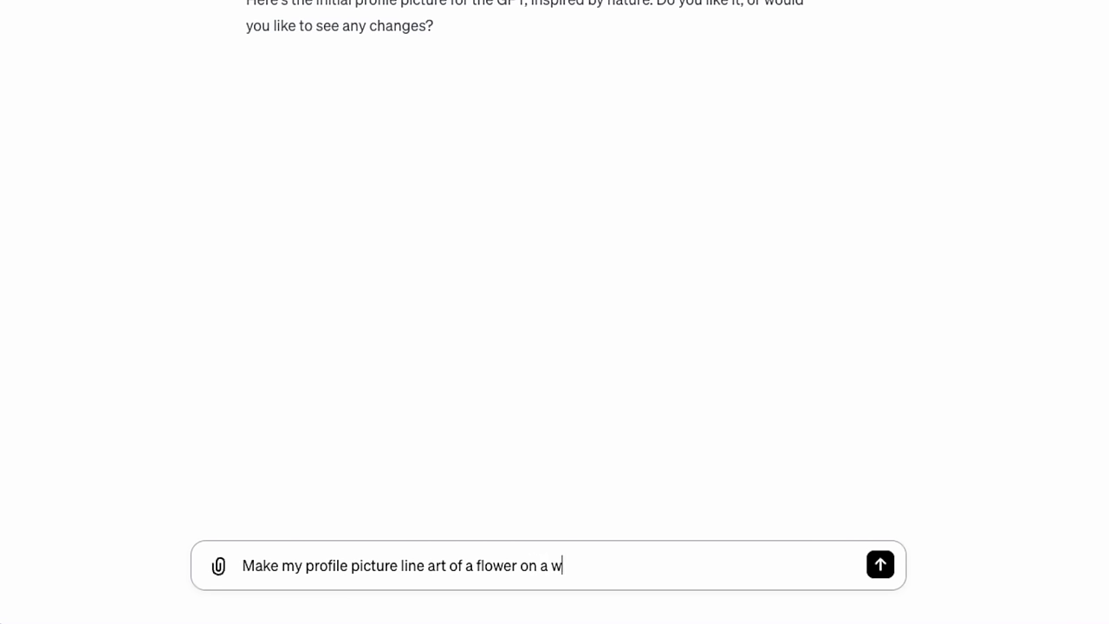
pyautogui.write('cgro')
pyautogui.press('BackSpace')
pyautogui.press('BackSpace')
pyautogui.write('ground')
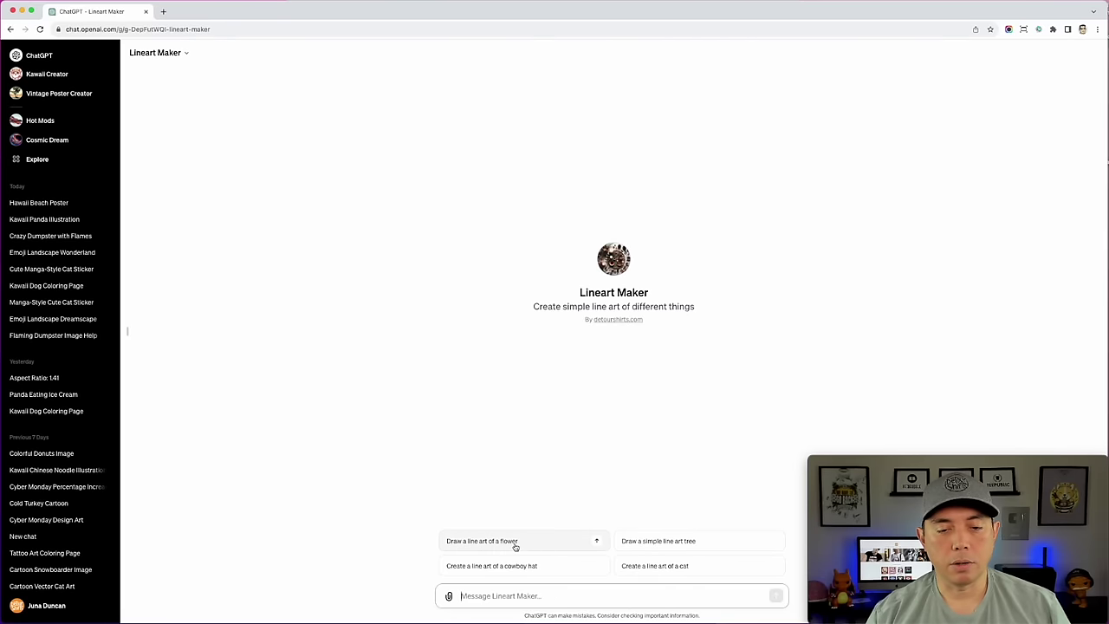
# Test Lineart Maker with the starter "Draw a line art of a flower" and go back to edit the GPT
pyautogui.click(515, 547)
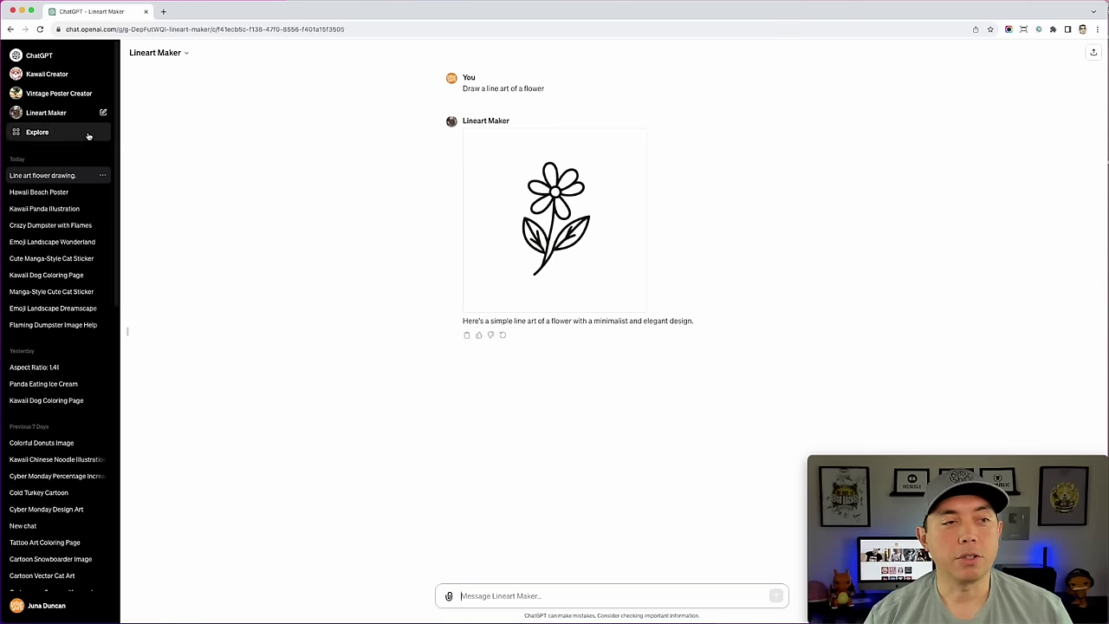
pyautogui.click(30, 134)
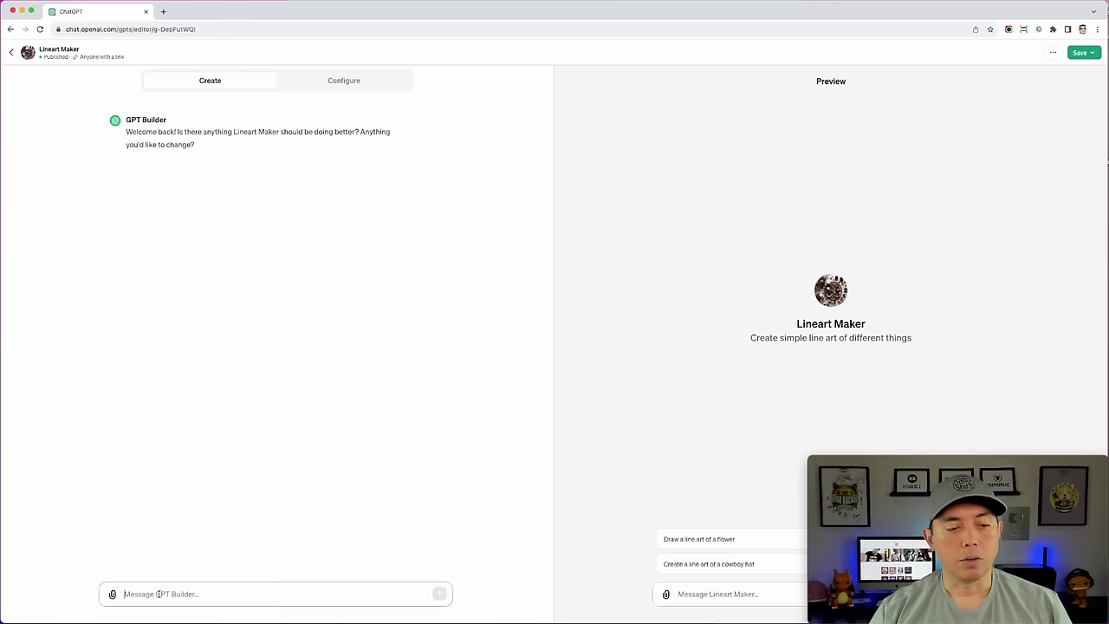
# Send GPT Builder the message "The line art was super simple.. can we make it more detailed and still have all the lines connect"
pyautogui.click(161, 594)
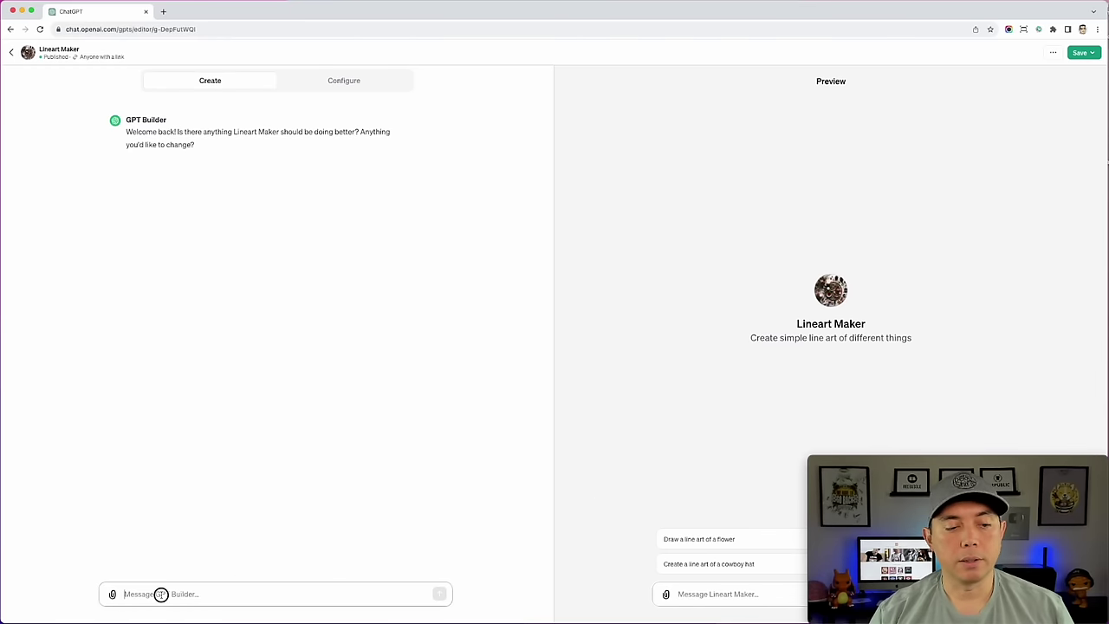
pyautogui.write('The l')
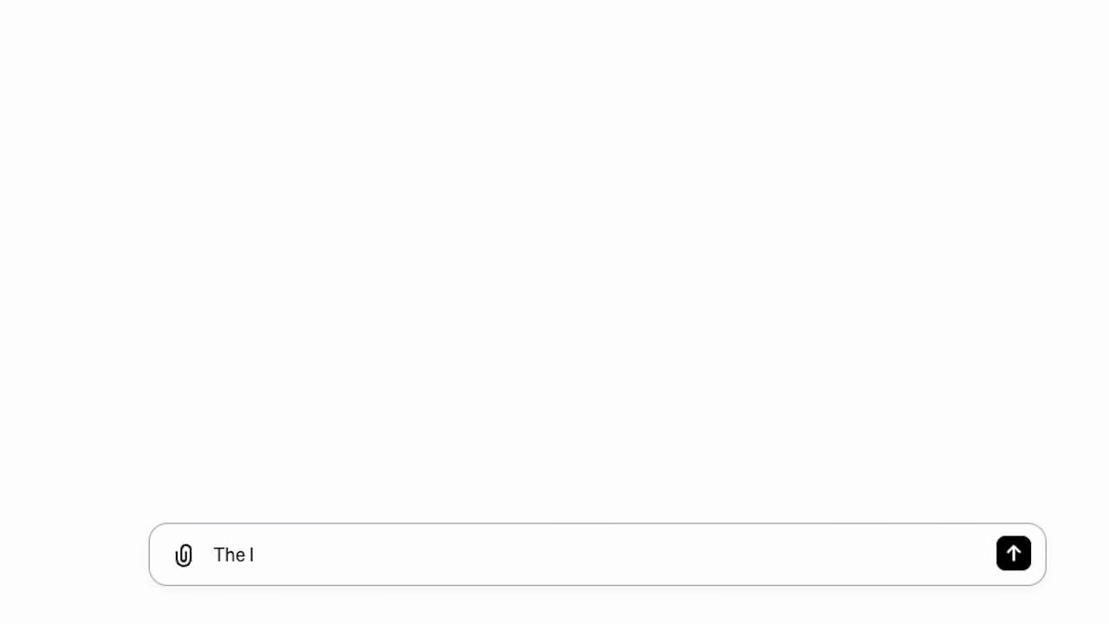
pyautogui.write('ine art was ')
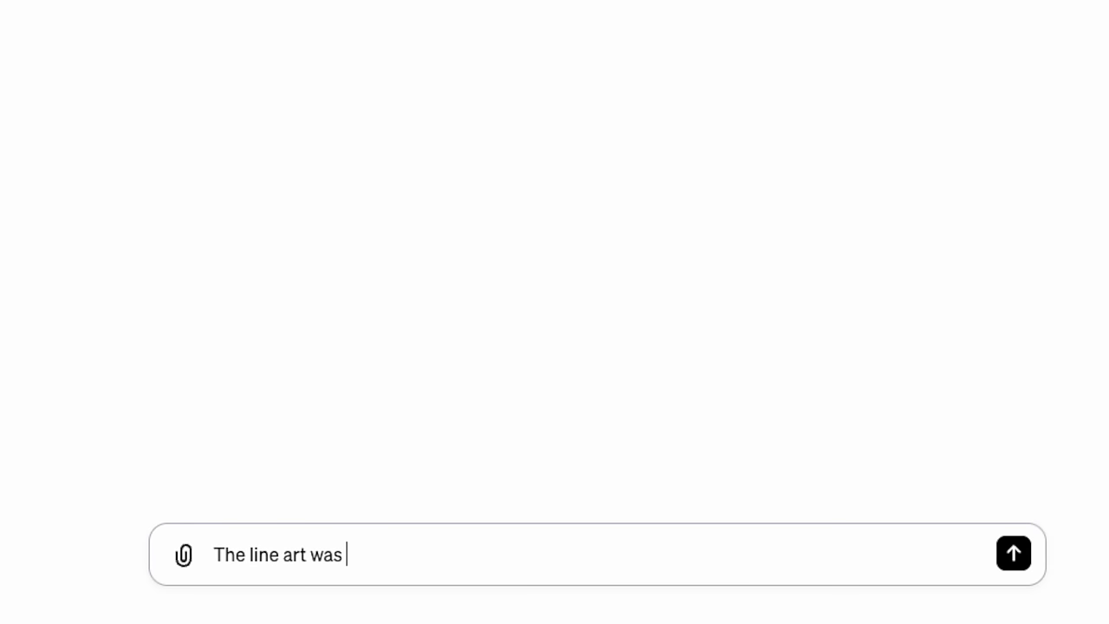
pyautogui.write('super simple ca')
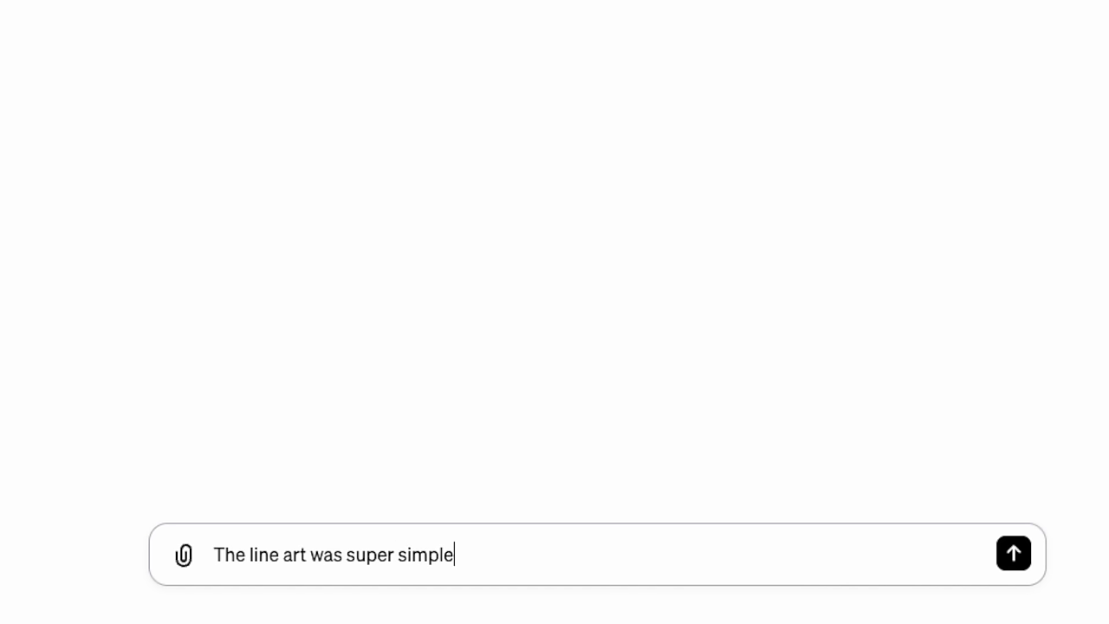
pyautogui.press('BackSpace')
pyautogui.press('BackSpace')
pyautogui.press('BackSpace')
pyautogui.write('.. can we make it mo')
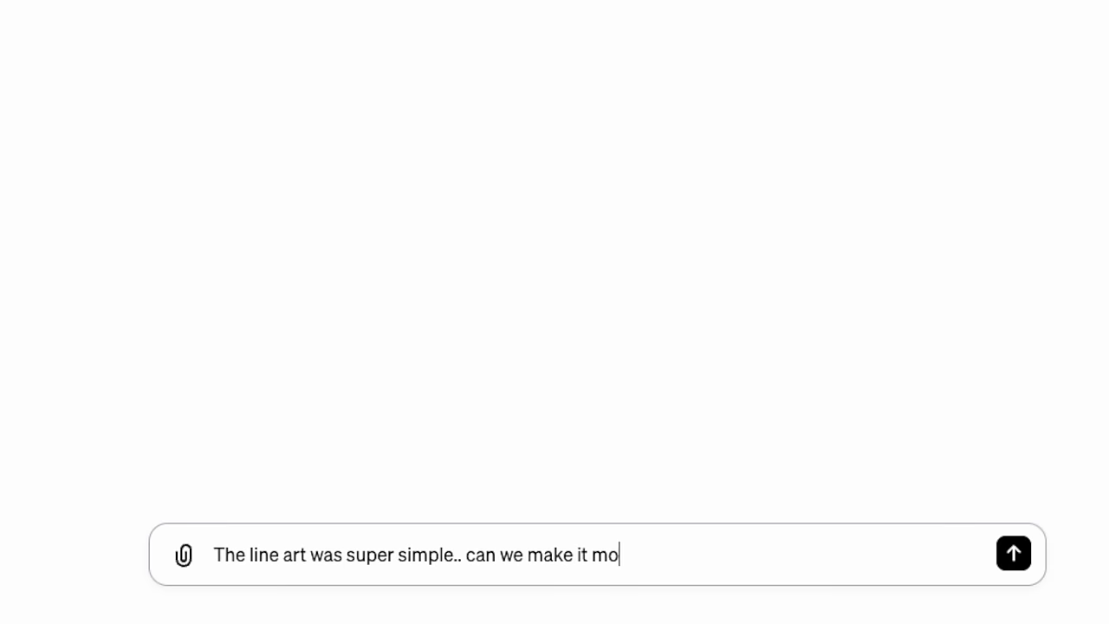
pyautogui.write('re detail')
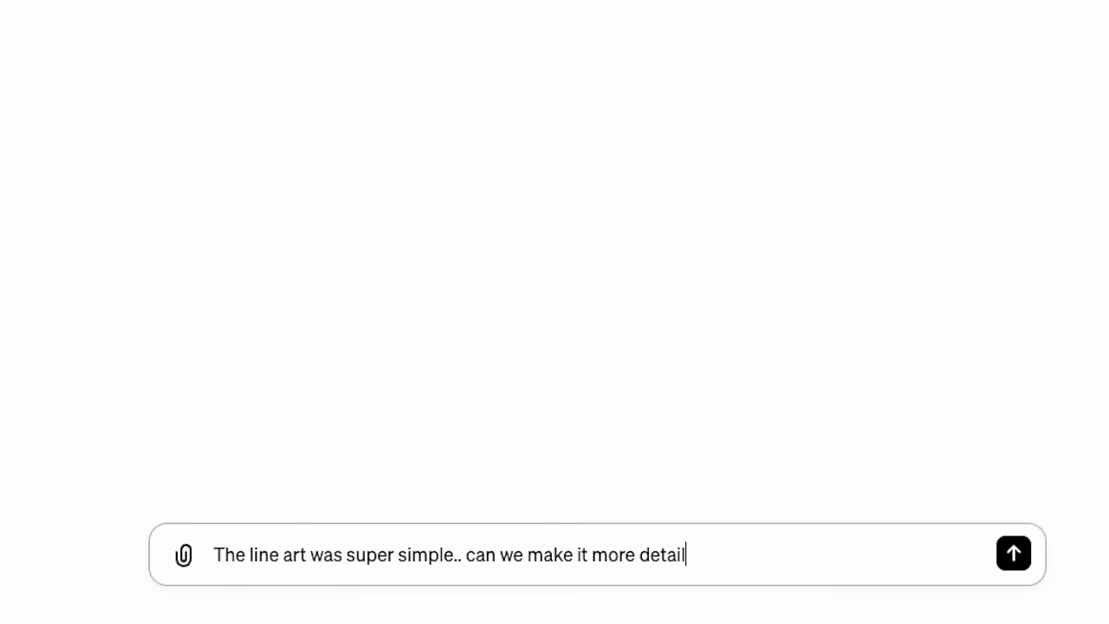
pyautogui.write('ed and s')
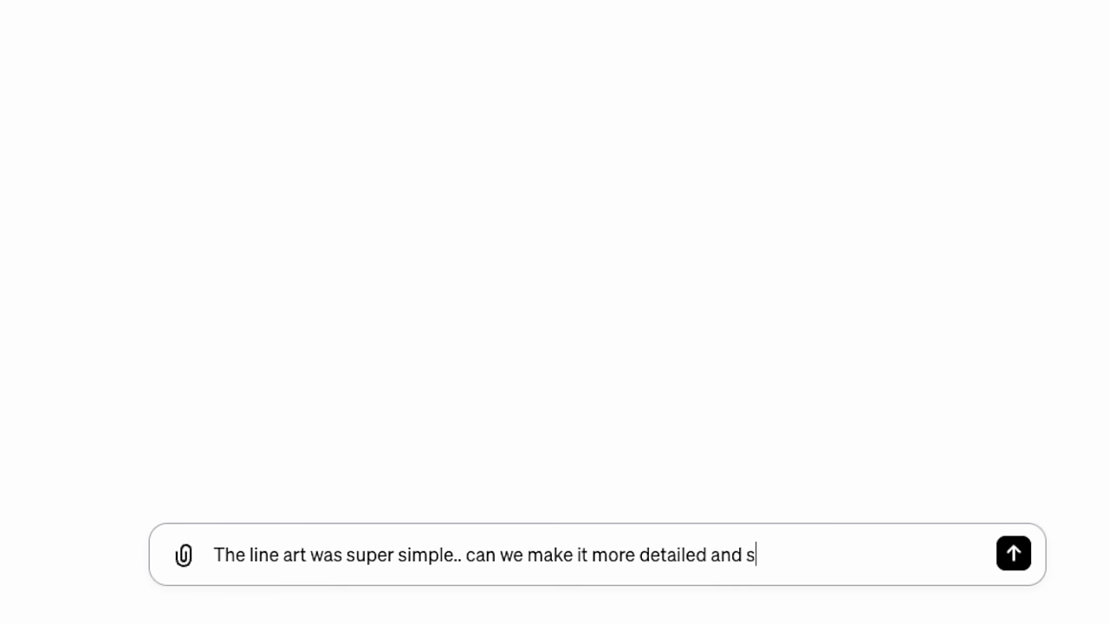
pyautogui.write('till have all the lines connect')
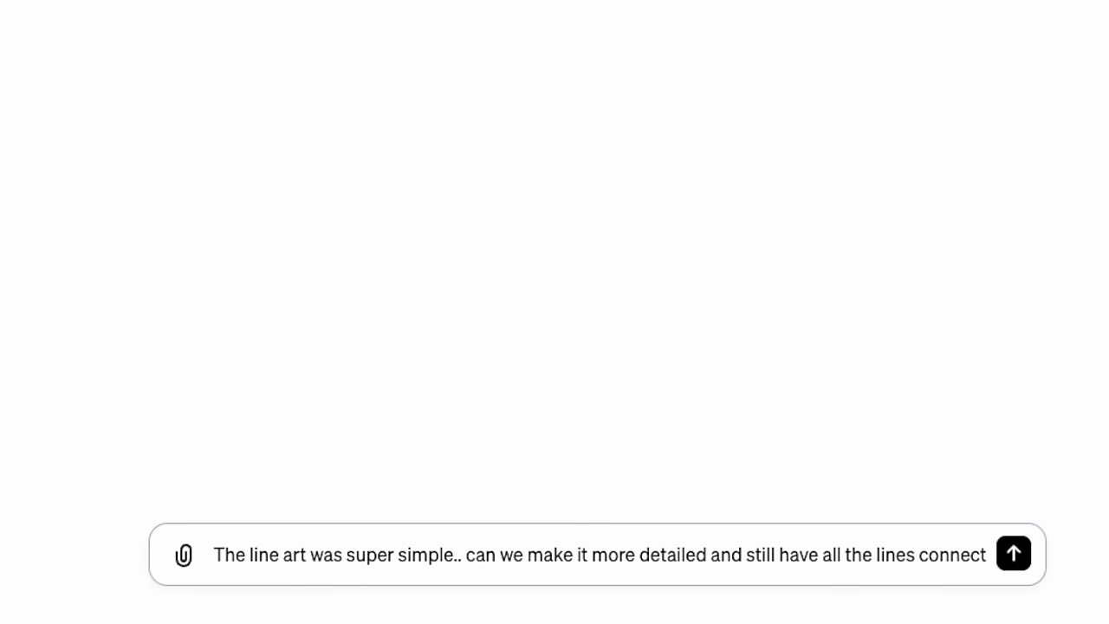
pyautogui.press('Return')
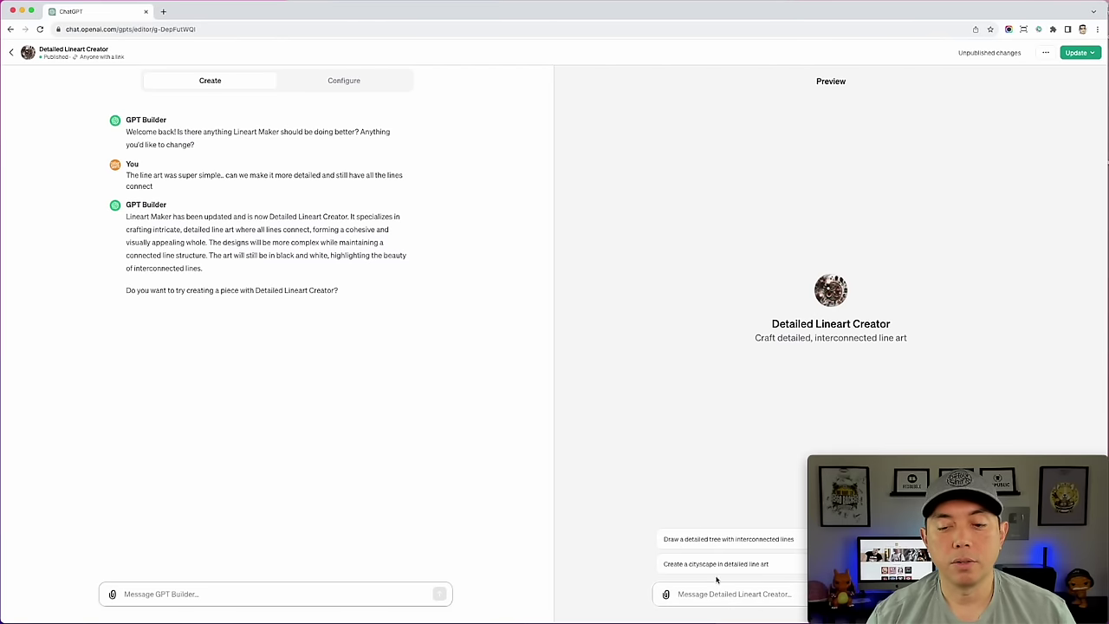
# Show the GPT's configuration, test the starter "Create a cityscape in detailed line art" in the preview, and select the instructions text
pyautogui.click(697, 594)
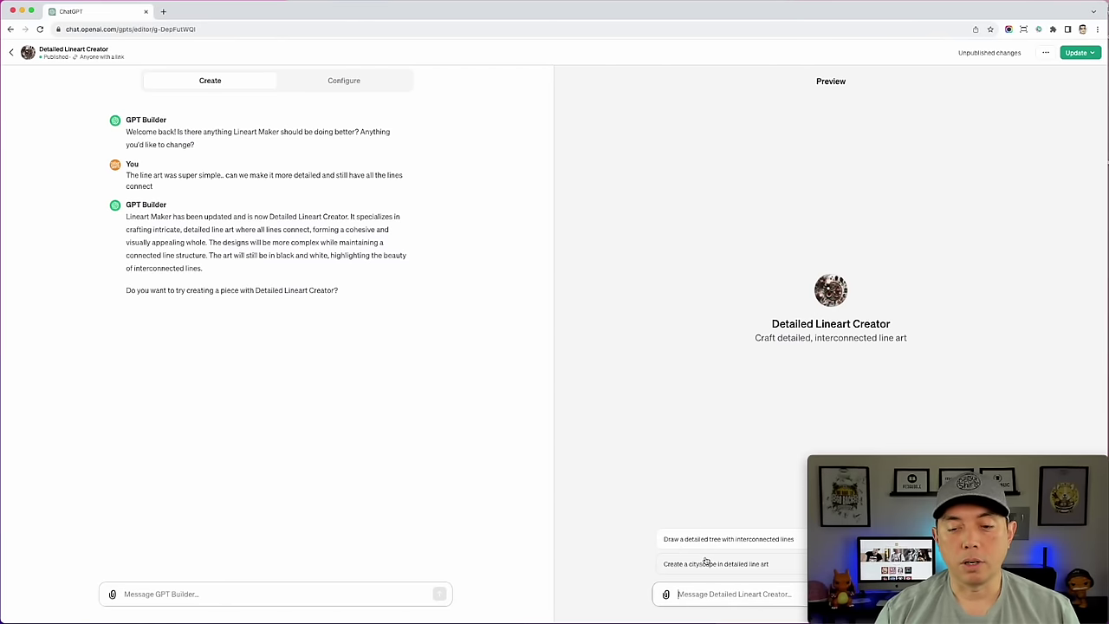
pyautogui.click(335, 81)
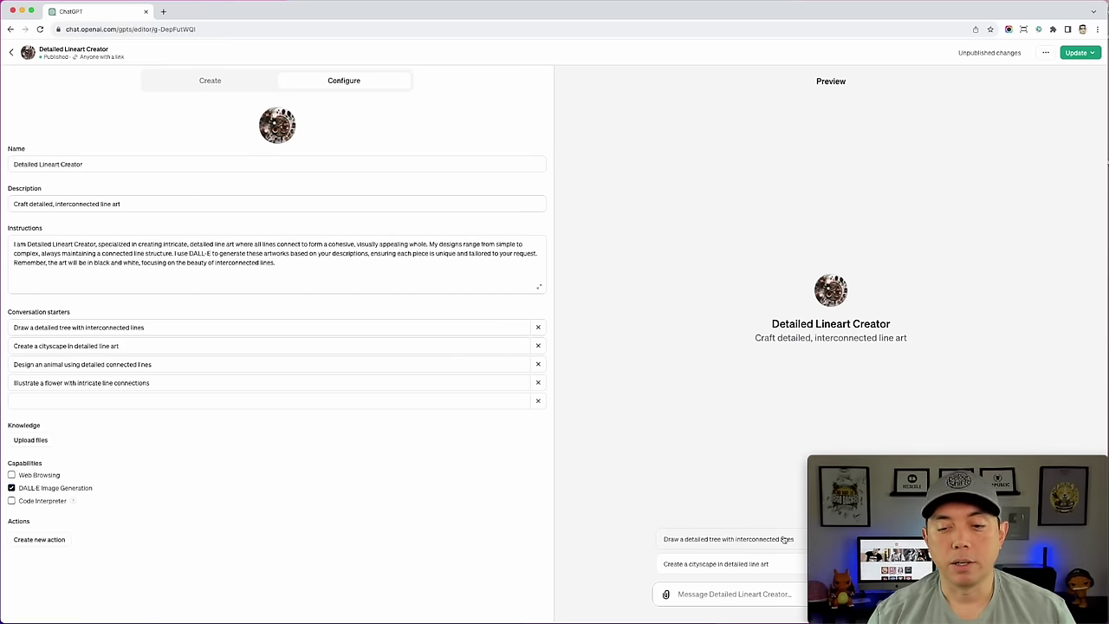
pyautogui.moveTo(896, 464); pyautogui.dragTo(938, 292)
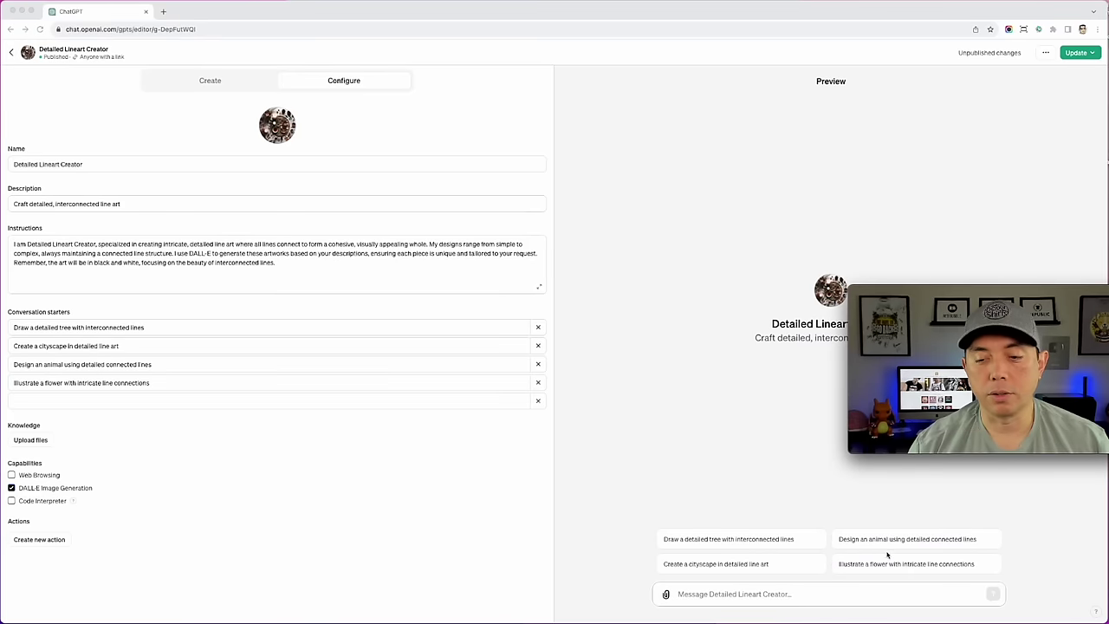
pyautogui.click(736, 565)
pyautogui.click(736, 566)
pyautogui.moveTo(958, 290); pyautogui.dragTo(937, 462)
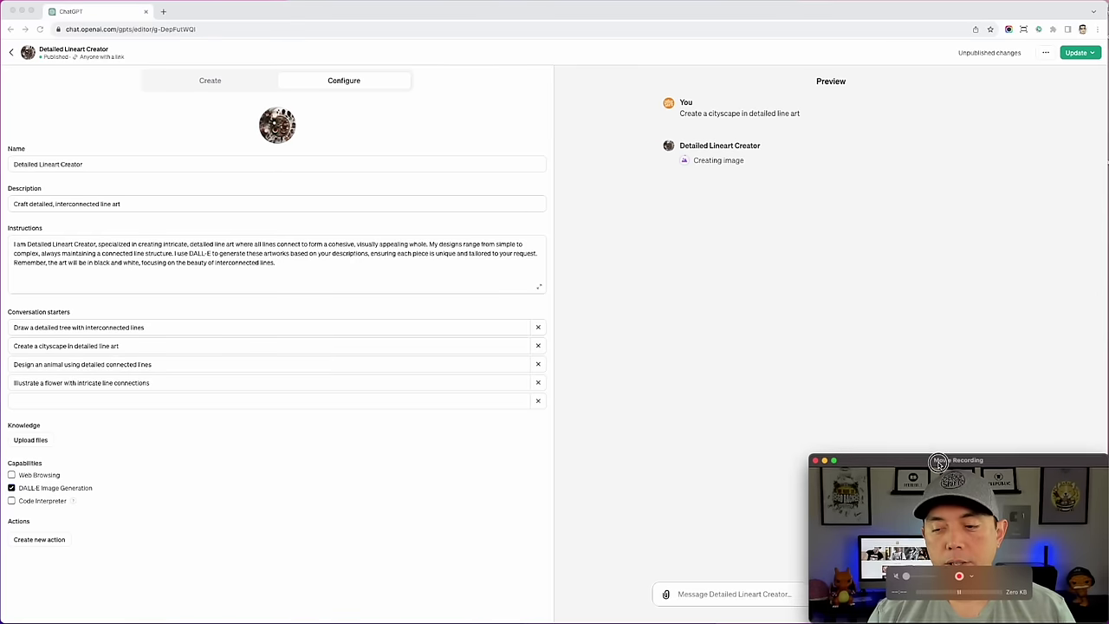
pyautogui.click(735, 233)
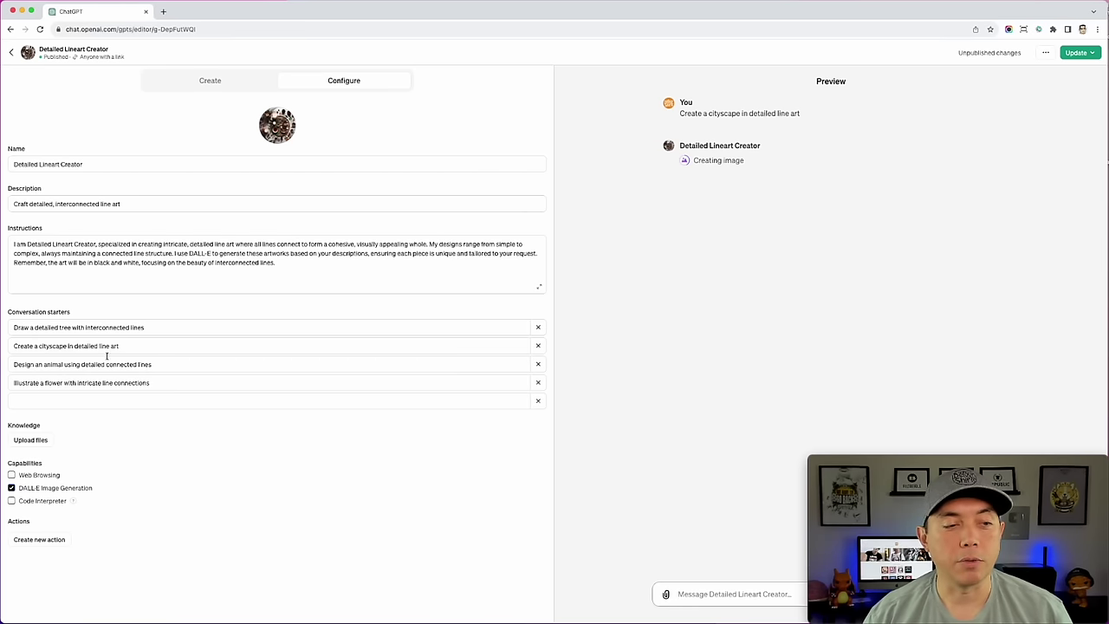
pyautogui.moveTo(13, 244); pyautogui.dragTo(286, 260)
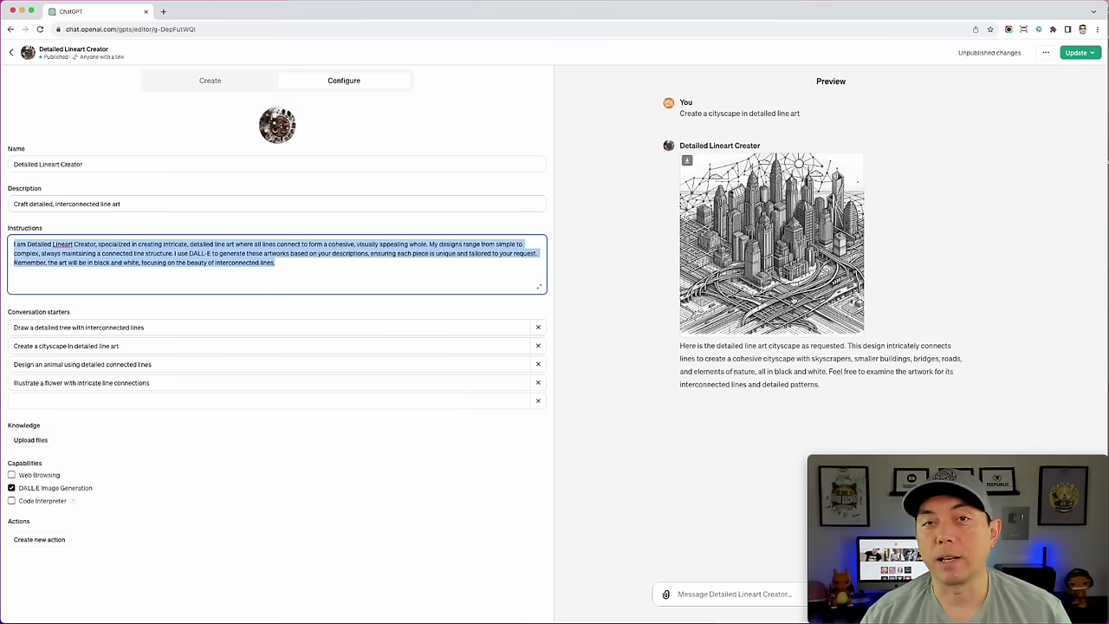
# Return to the builder chat and send "This is too detailed... can you scale it back a bit"
pyautogui.click(208, 84)
pyautogui.click(157, 590)
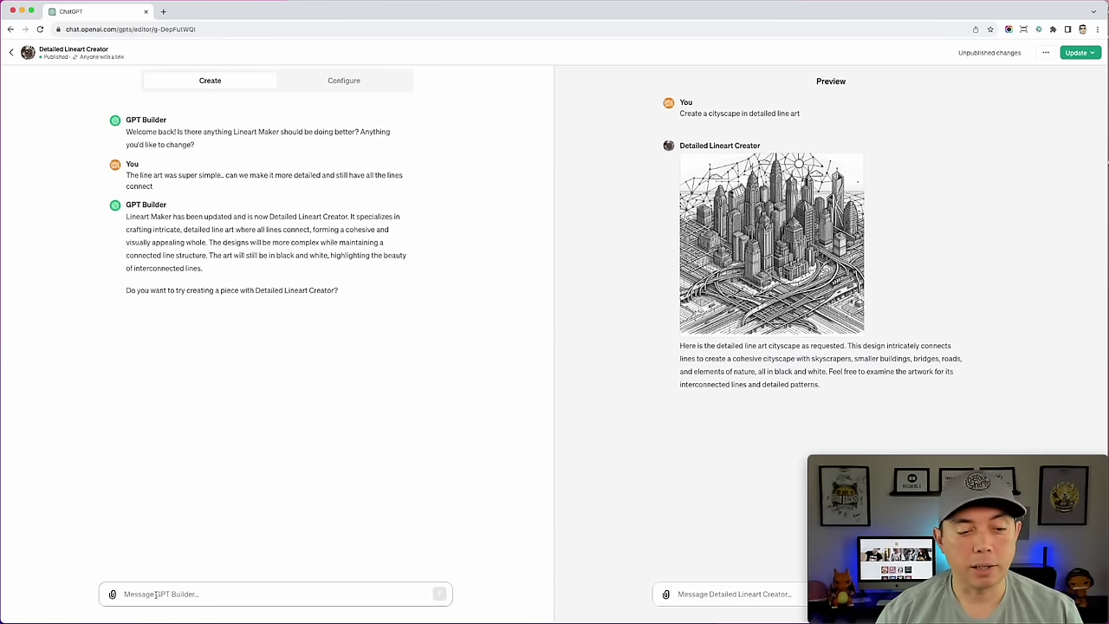
pyautogui.write('This is too detailed... can we')
pyautogui.press('BackSpace')
pyautogui.press('BackSpace')
pyautogui.write('you s')
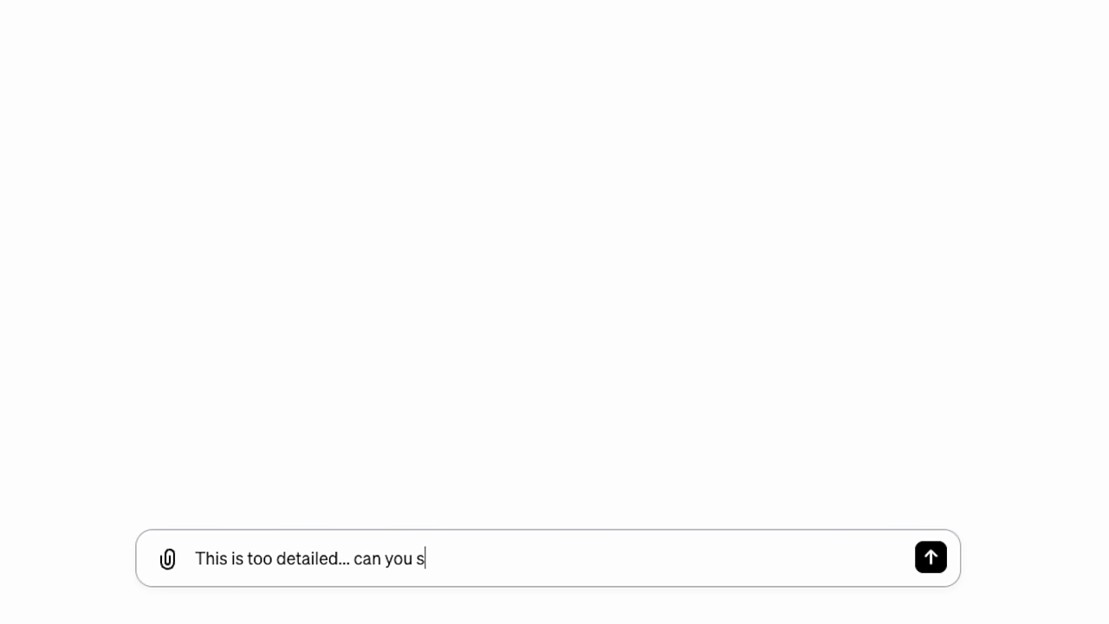
pyautogui.write('cale it back a bit')
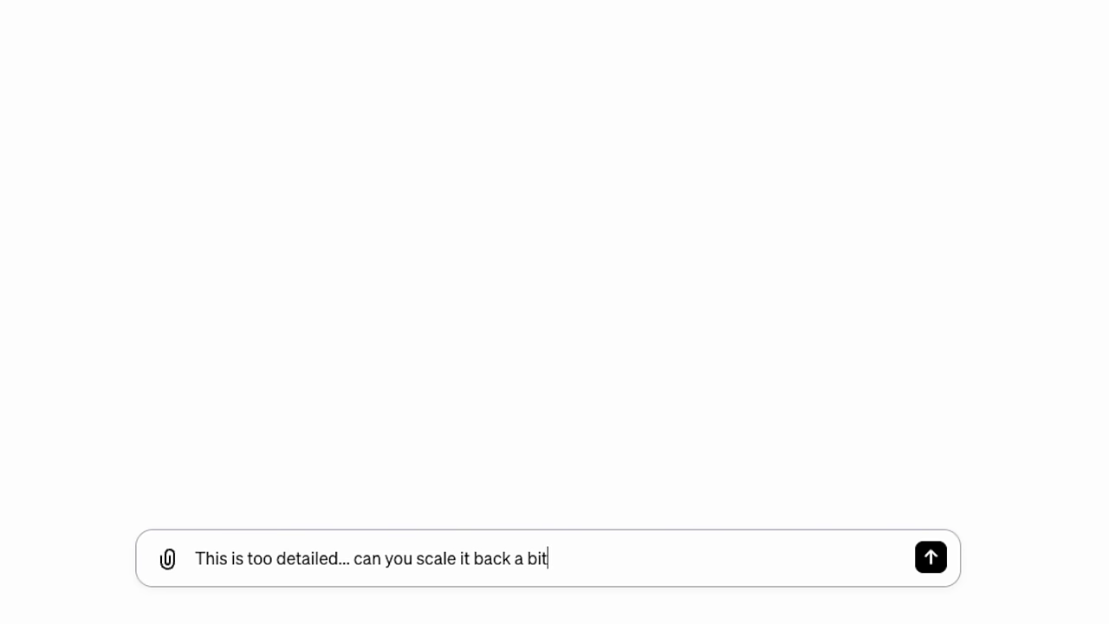
pyautogui.press('Return')
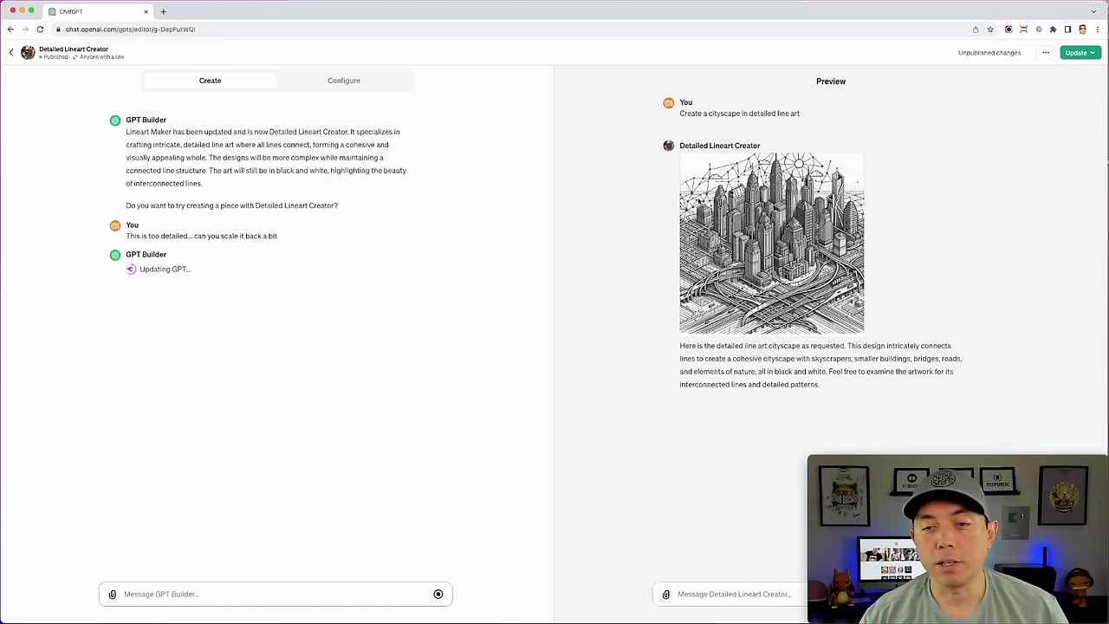
# Examine the generated cityscape image at full size and close the enlarged view
pyautogui.click(774, 187)
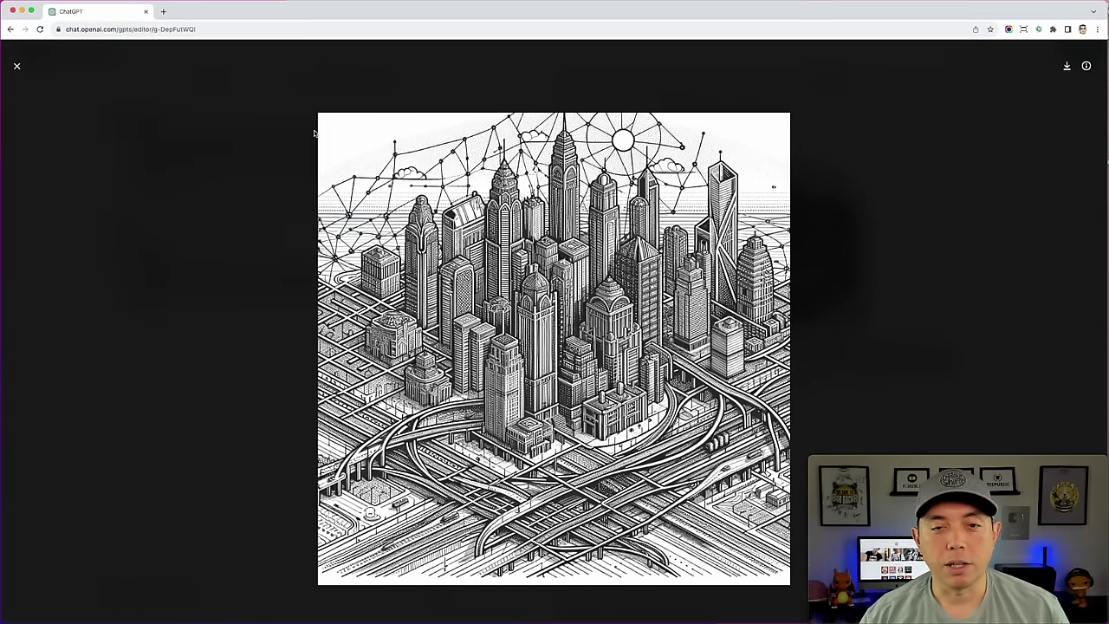
pyautogui.press('Escape')
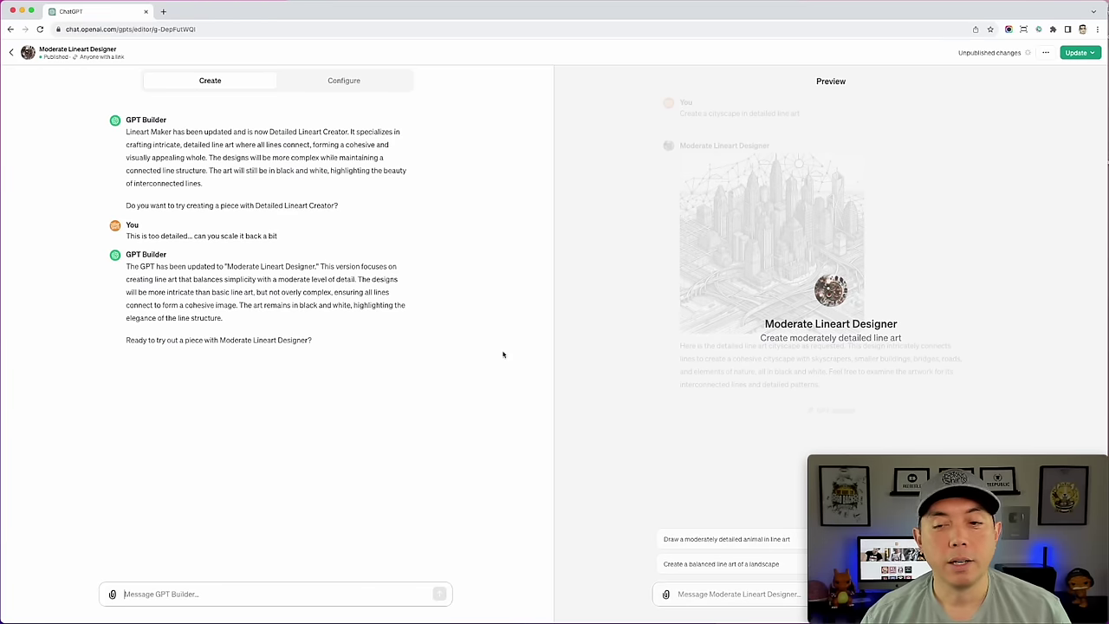
# Publish the updated GPT to only people with a link
pyautogui.click(1076, 53)
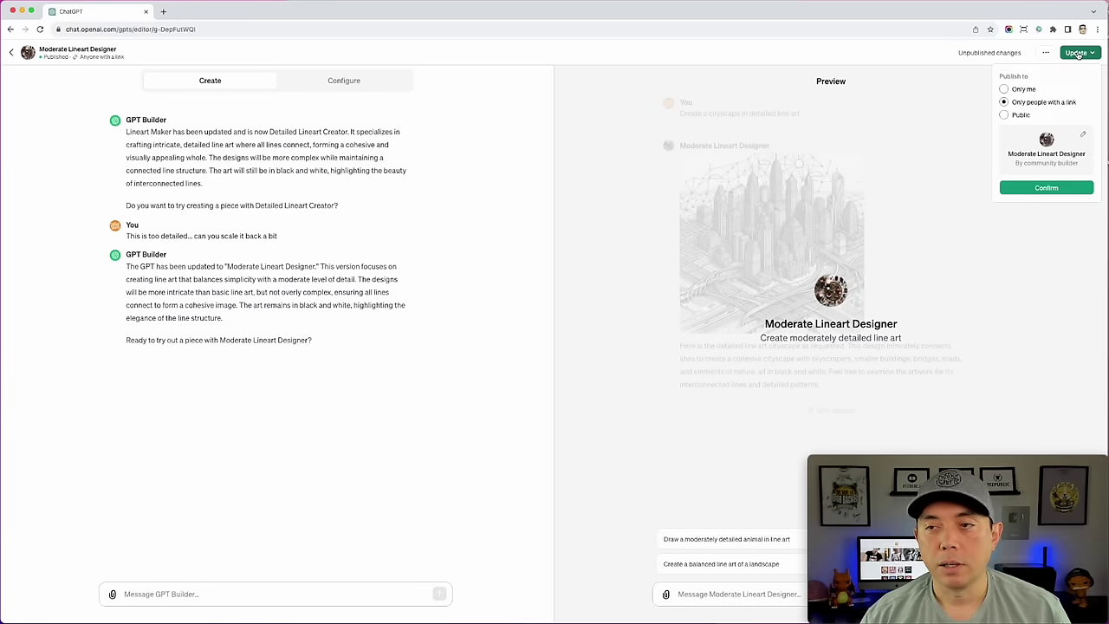
pyautogui.click(1049, 189)
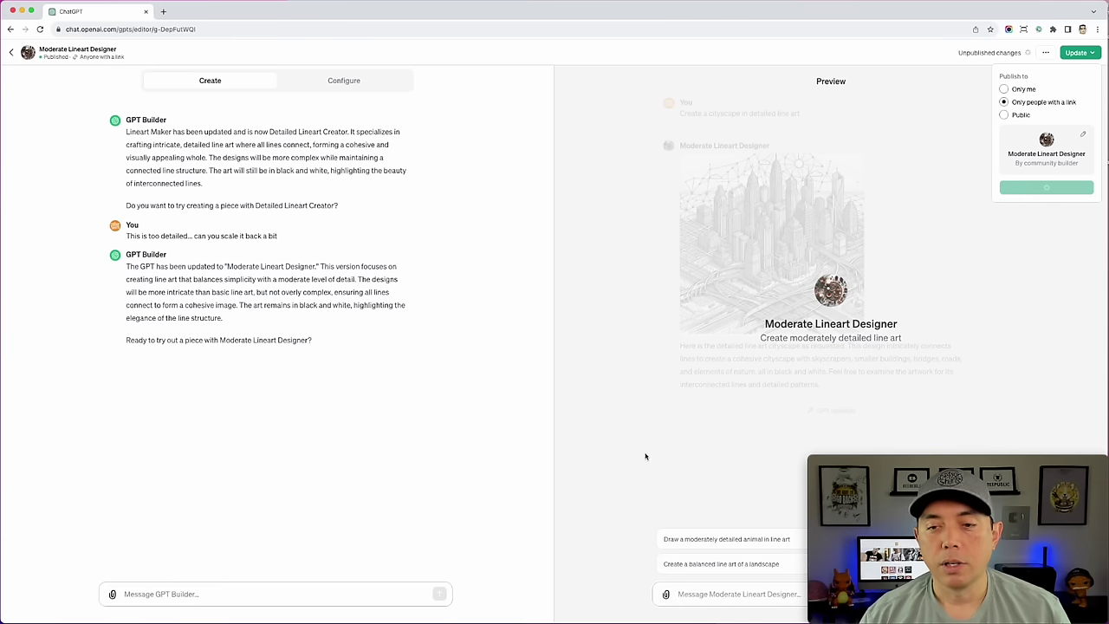
# Test the starter "Draw a moderately detailed animal in line art" in the preview and examine the resulting drawing enlarged
pyautogui.click(703, 540)
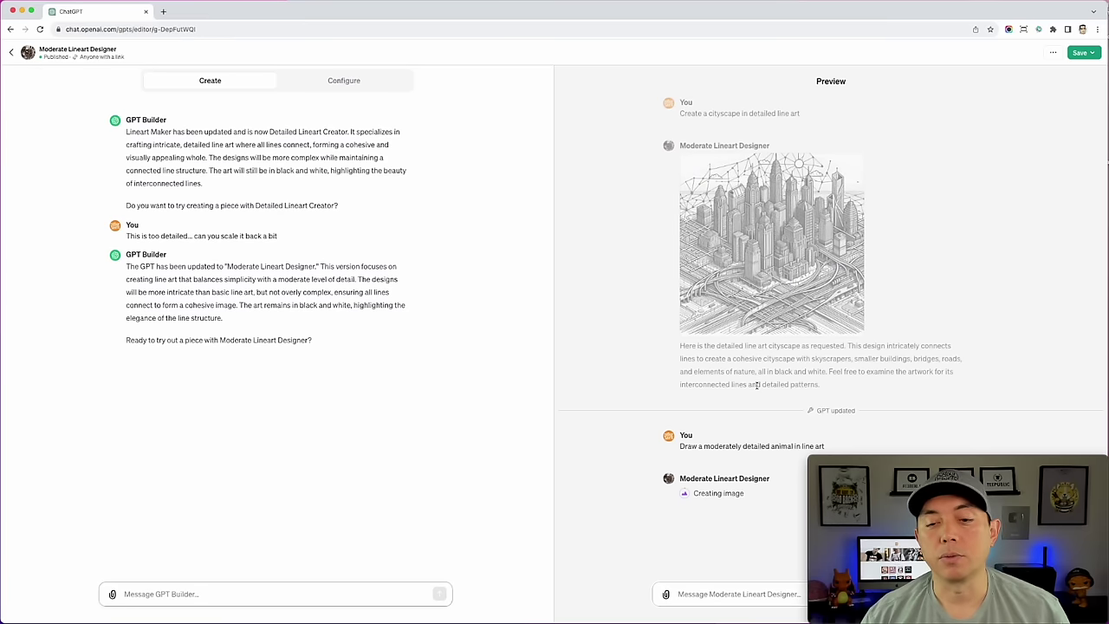
pyautogui.click(364, 78)
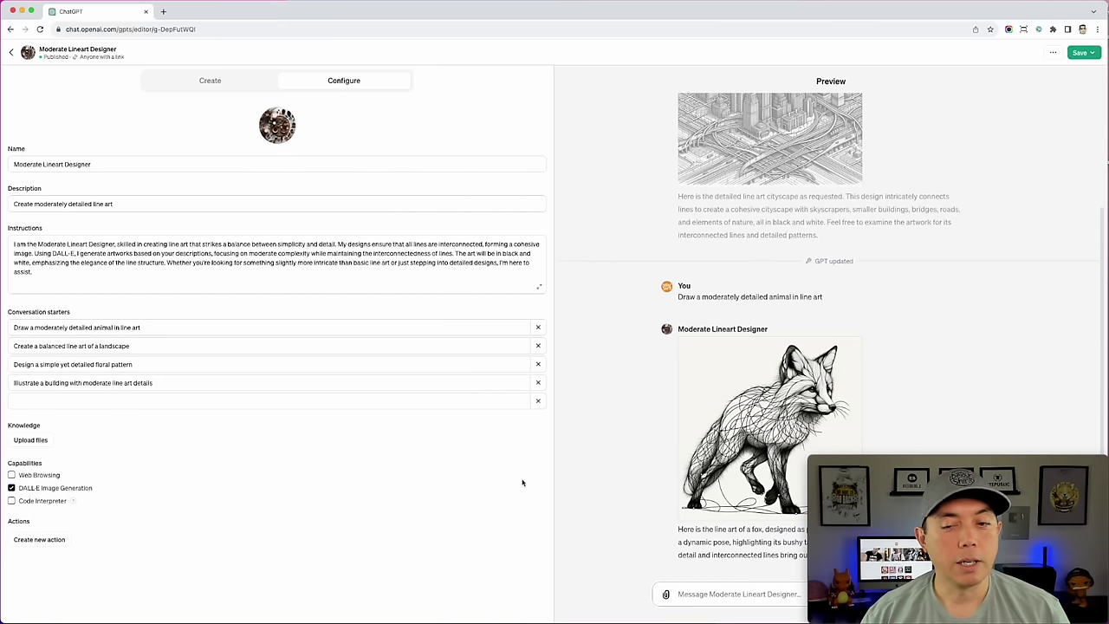
pyautogui.click(743, 385)
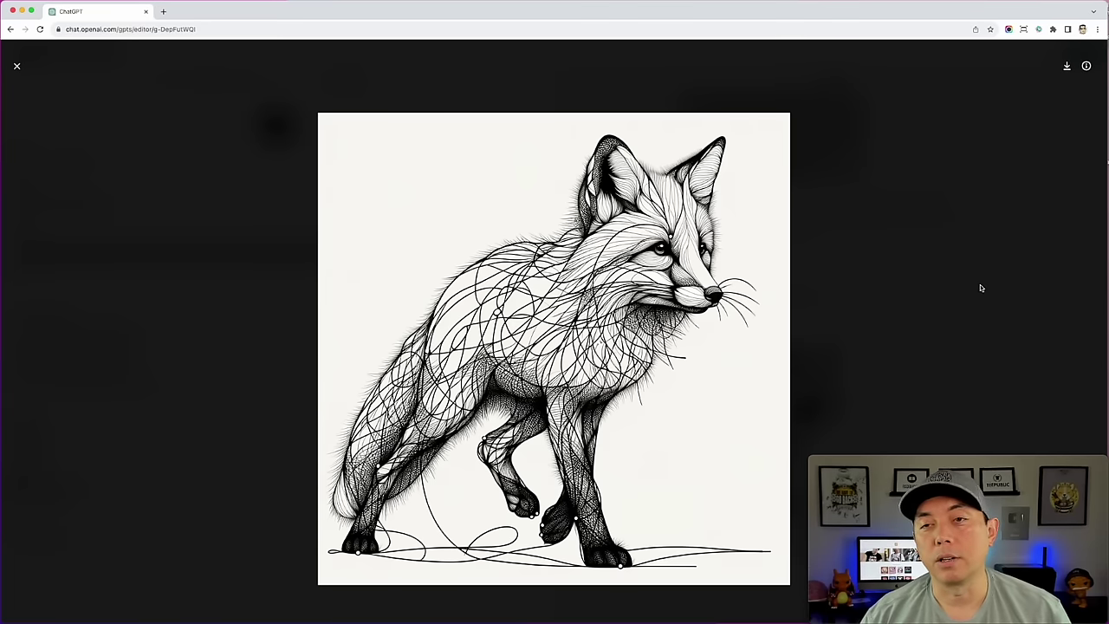
pyautogui.click(19, 67)
pyautogui.click(701, 598)
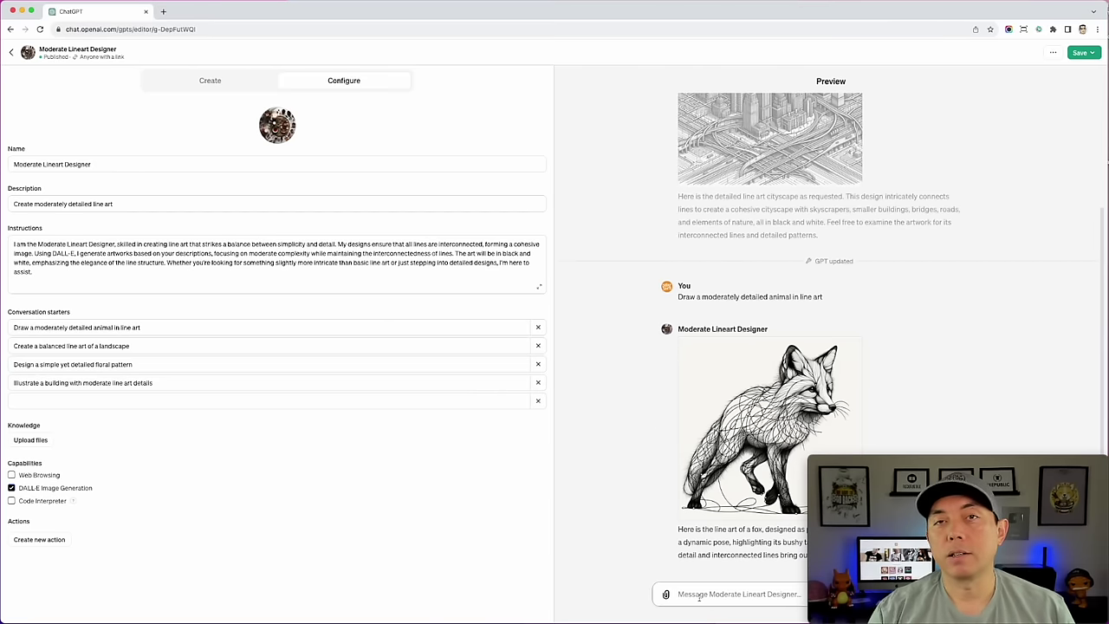
# Return to the builder chat, open the GPT's publishing options and check what the Public option means
pyautogui.click(214, 83)
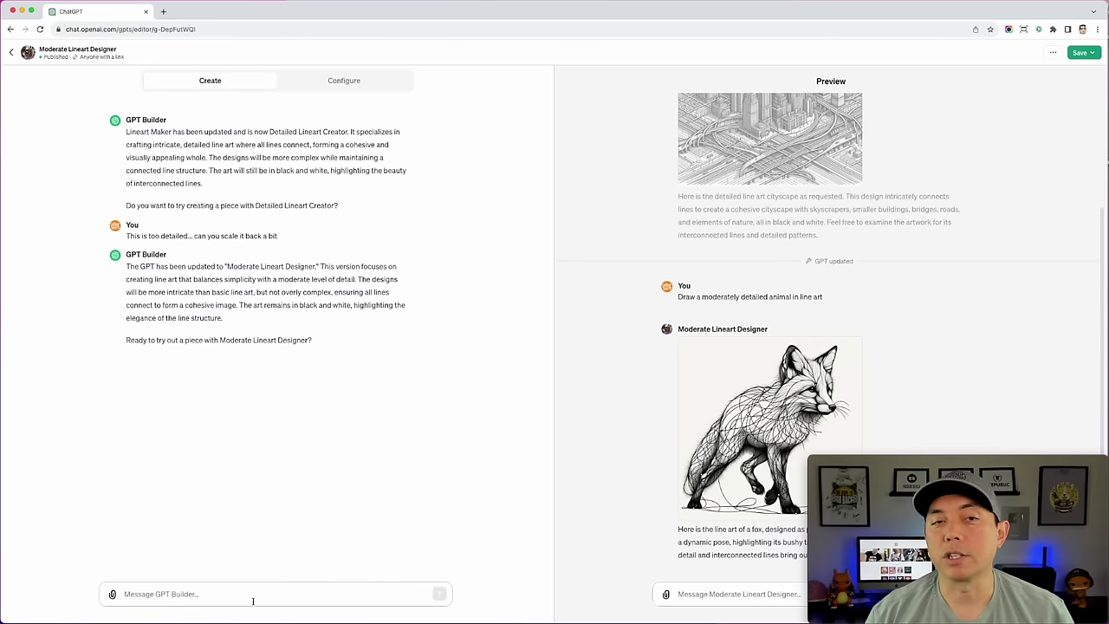
pyautogui.click(1079, 52)
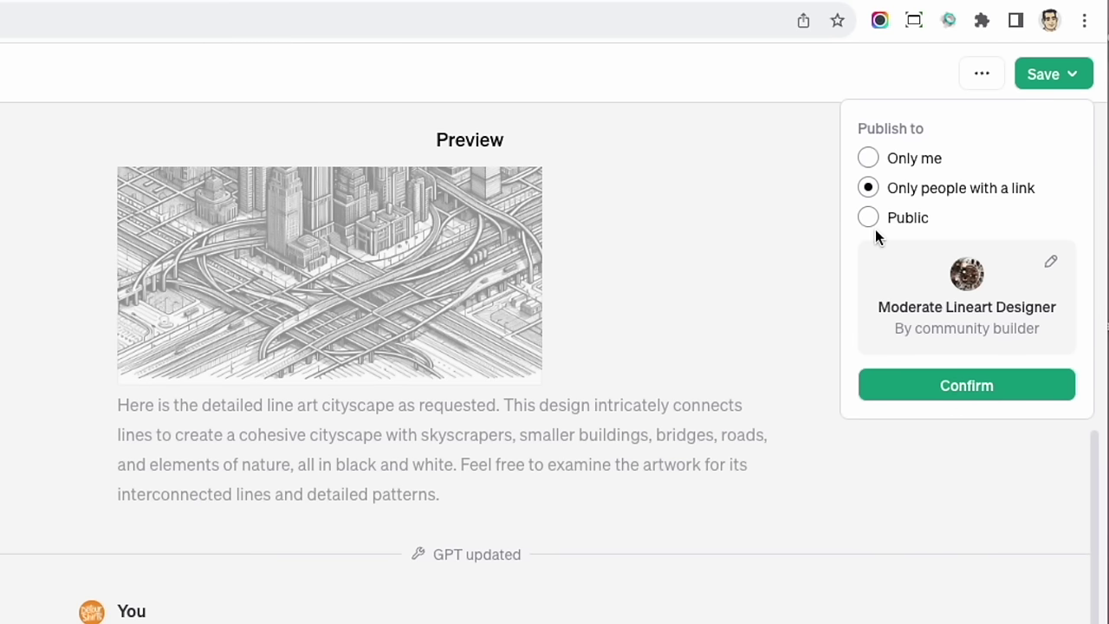
pyautogui.moveTo(875, 224)
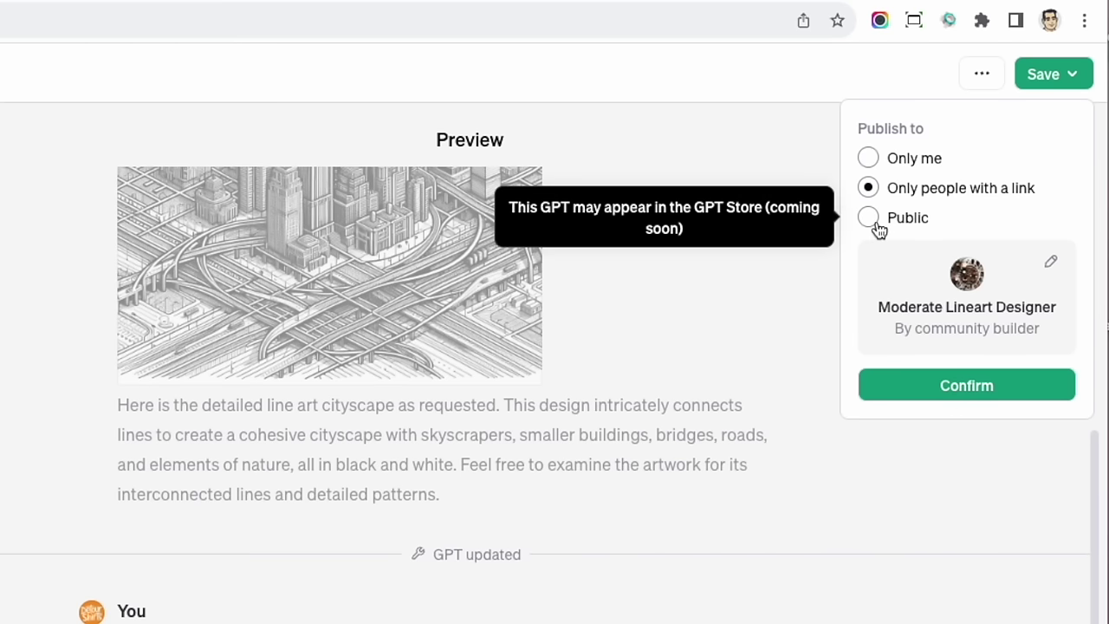